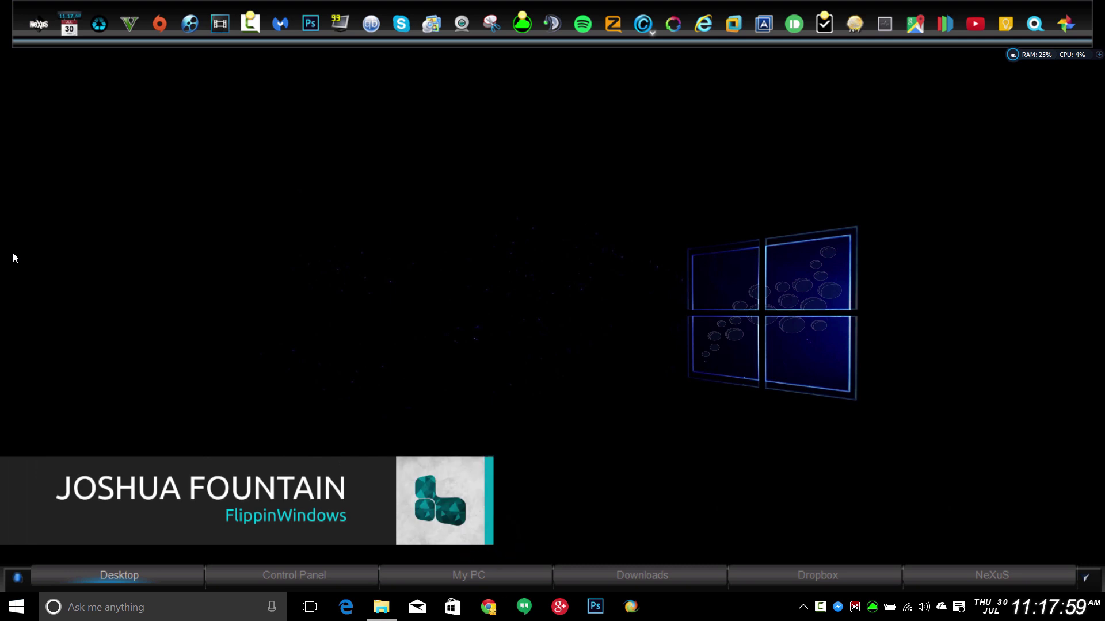
# View the light Settings home, then browse C: and select WinaeroTweaker.
pyautogui.click(16, 607)
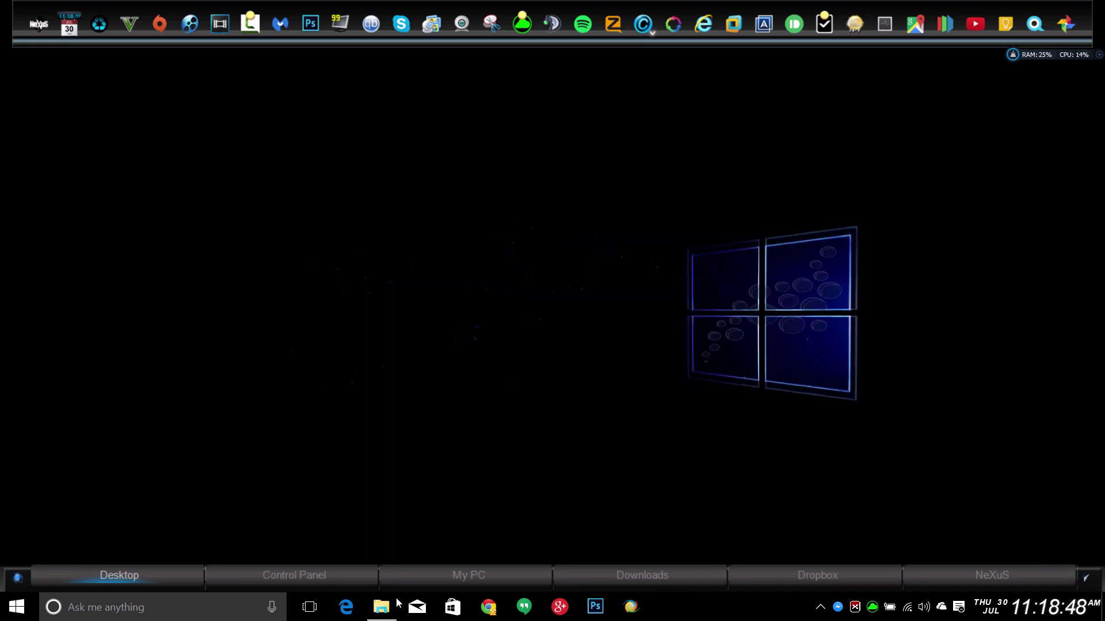
pyautogui.click(396, 602)
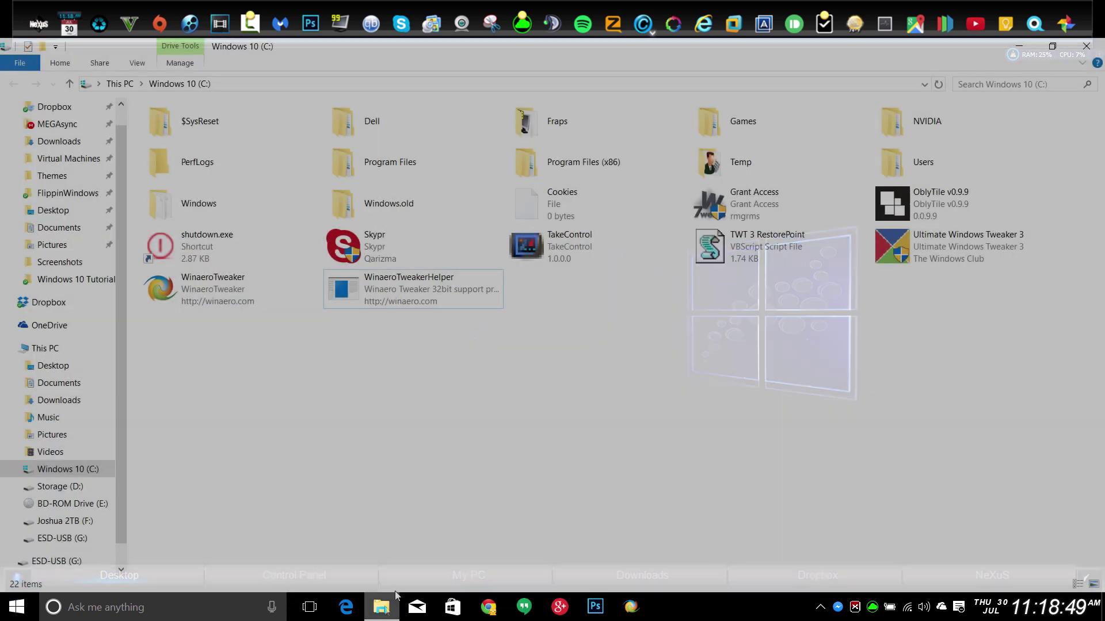
pyautogui.click(202, 291)
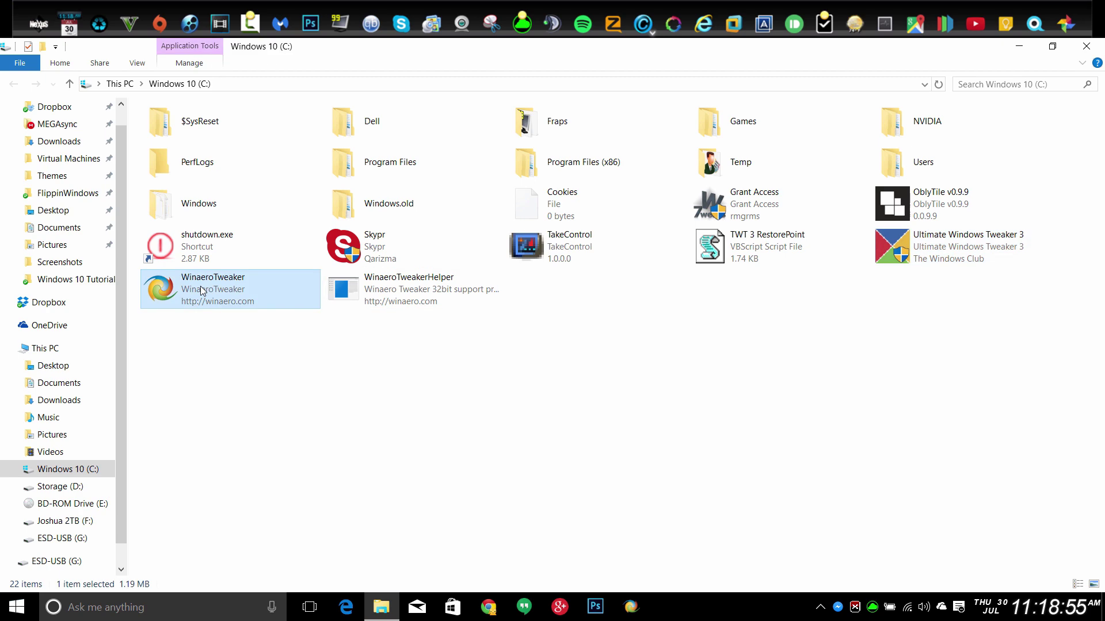
# Launch Winaero Tweaker and untick the light-theme options under Dark Color Scheme.
pyautogui.doubleClick(202, 292)
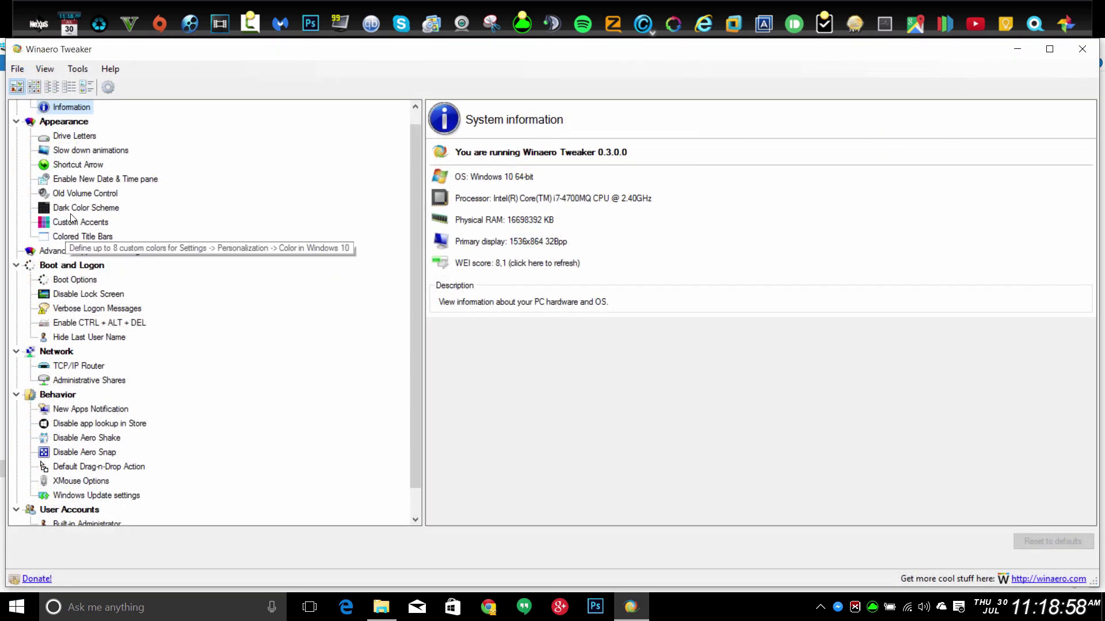
pyautogui.click(74, 208)
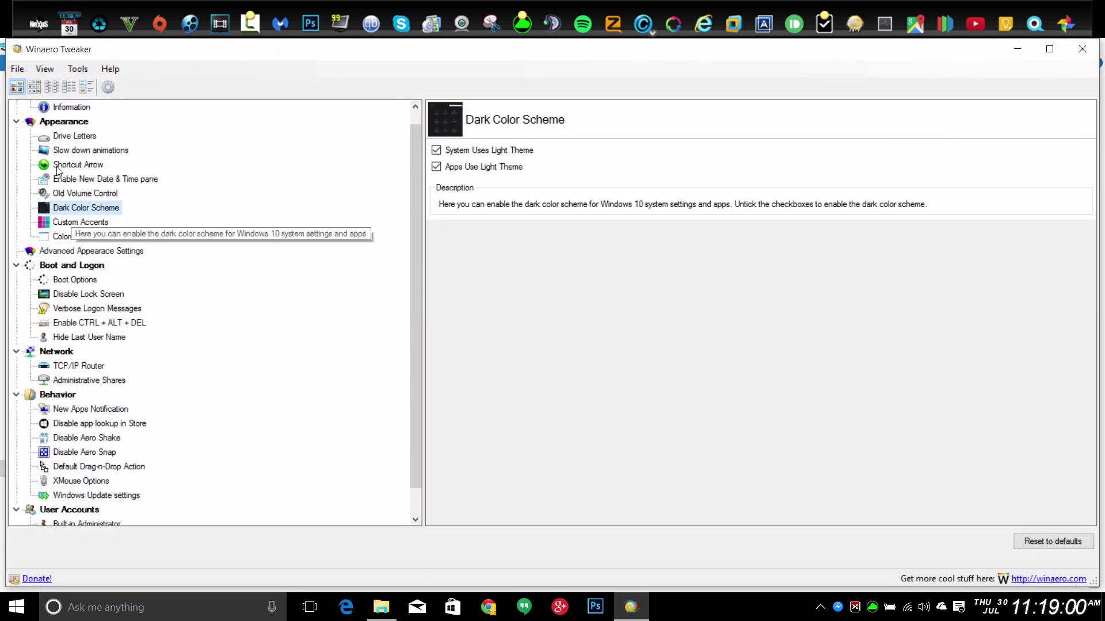
pyautogui.click(479, 151)
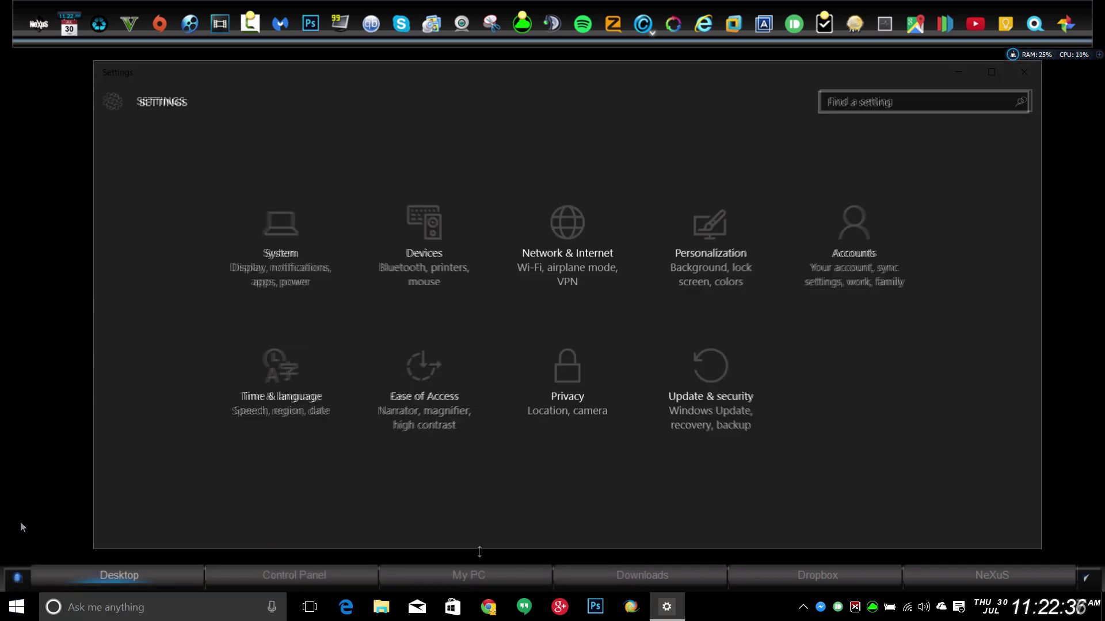
# Show the now-dark Settings home and reposition its window.
pyautogui.moveTo(576, 71)
pyautogui.mouseDown()
pyautogui.moveTo(547, 73)
pyautogui.moveTo(565, 71)
pyautogui.mouseUp()
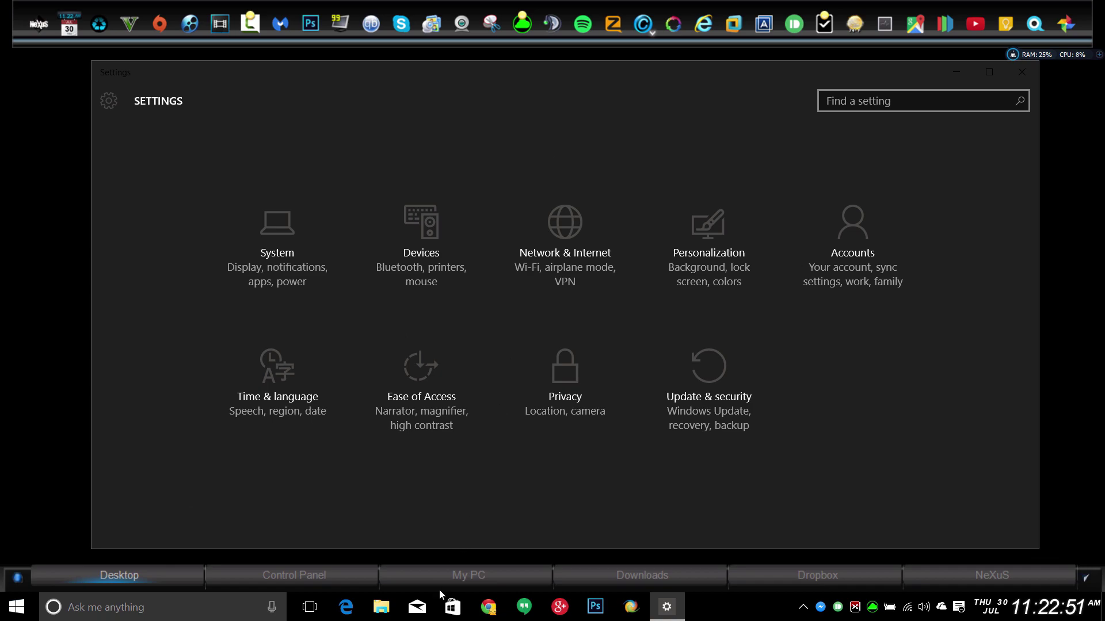
# Launch Microsoft Store from the taskbar to check its dark-themed home page.
pyautogui.click(452, 607)
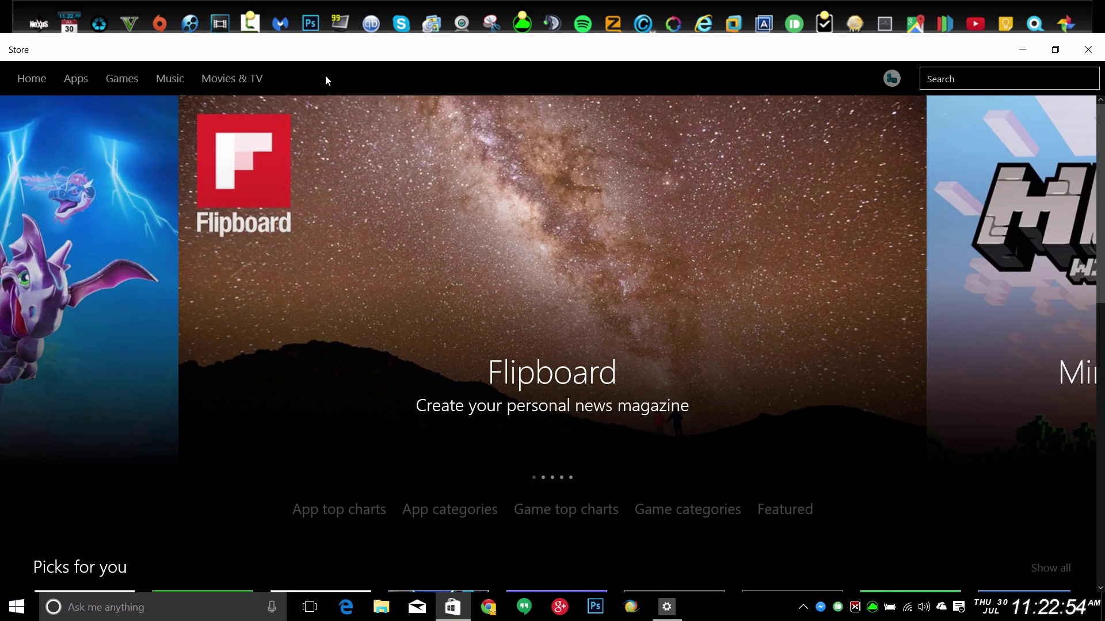
pyautogui.scroll(-3, 619, 97)
pyautogui.scroll(-2, 659, 118)
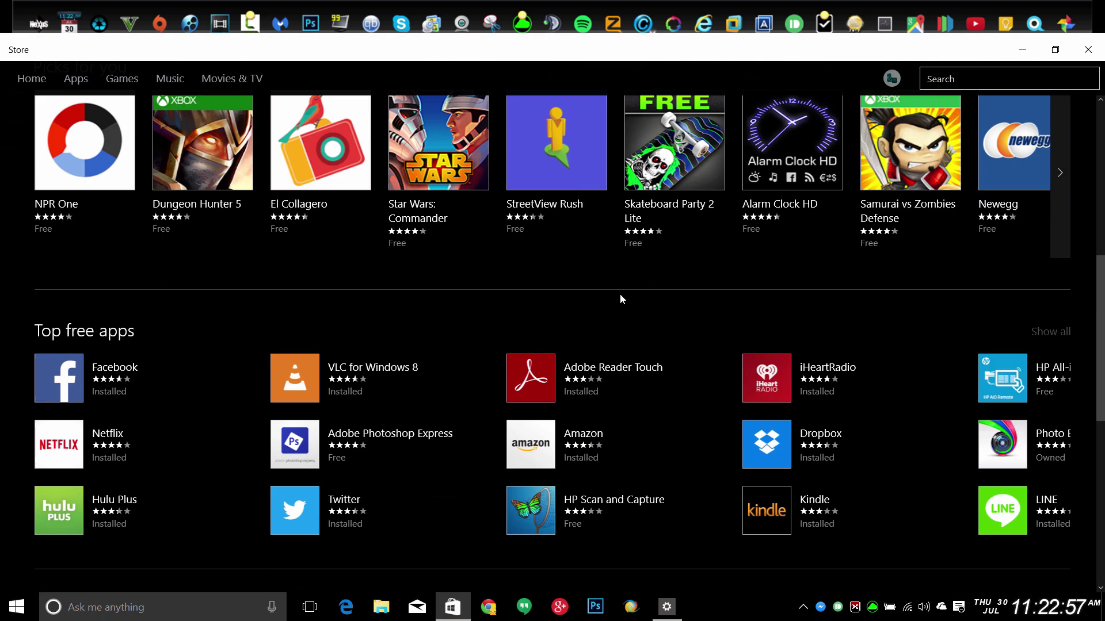
pyautogui.scroll(-1, 619, 299)
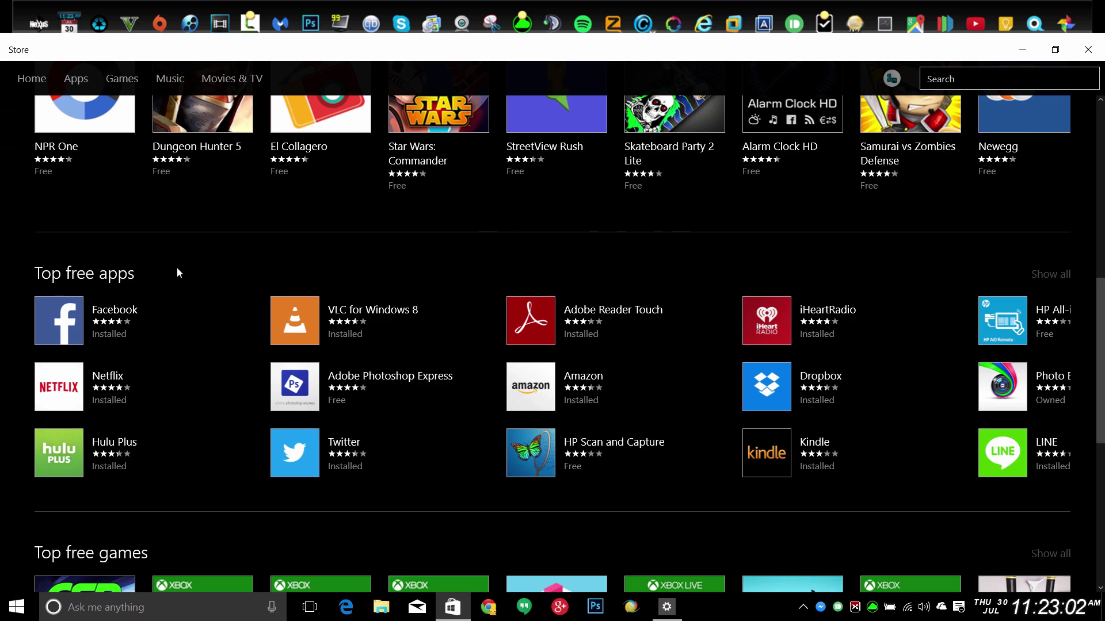
pyautogui.scroll(-5, 188, 267)
pyautogui.scroll(-3, 195, 267)
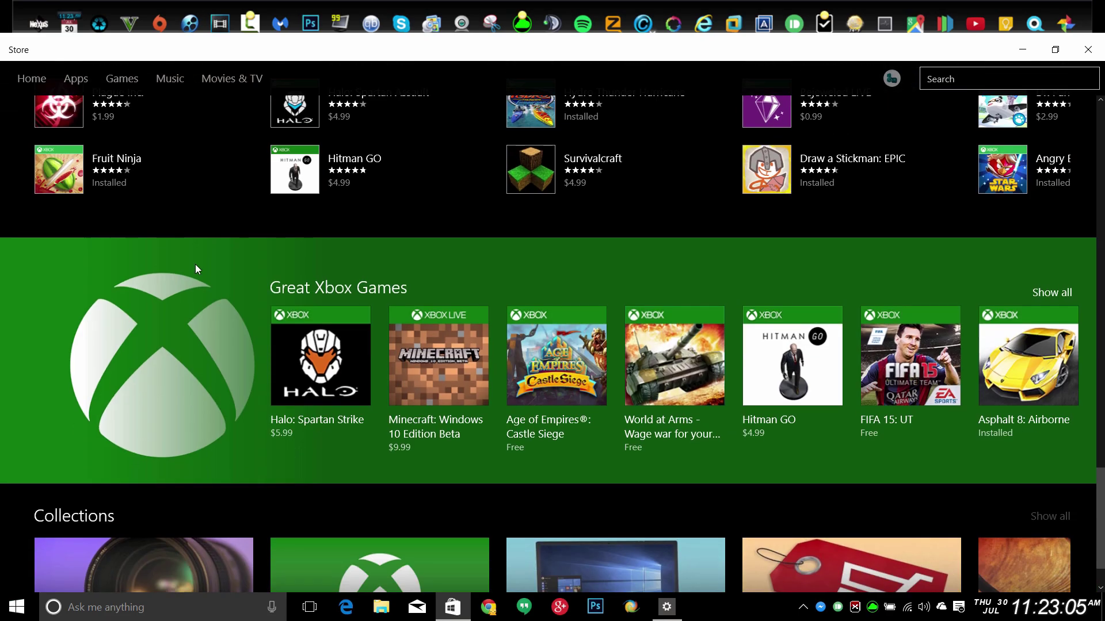
pyautogui.scroll(5, 434, 246)
pyautogui.scroll(3, 479, 241)
pyautogui.scroll(4, 479, 241)
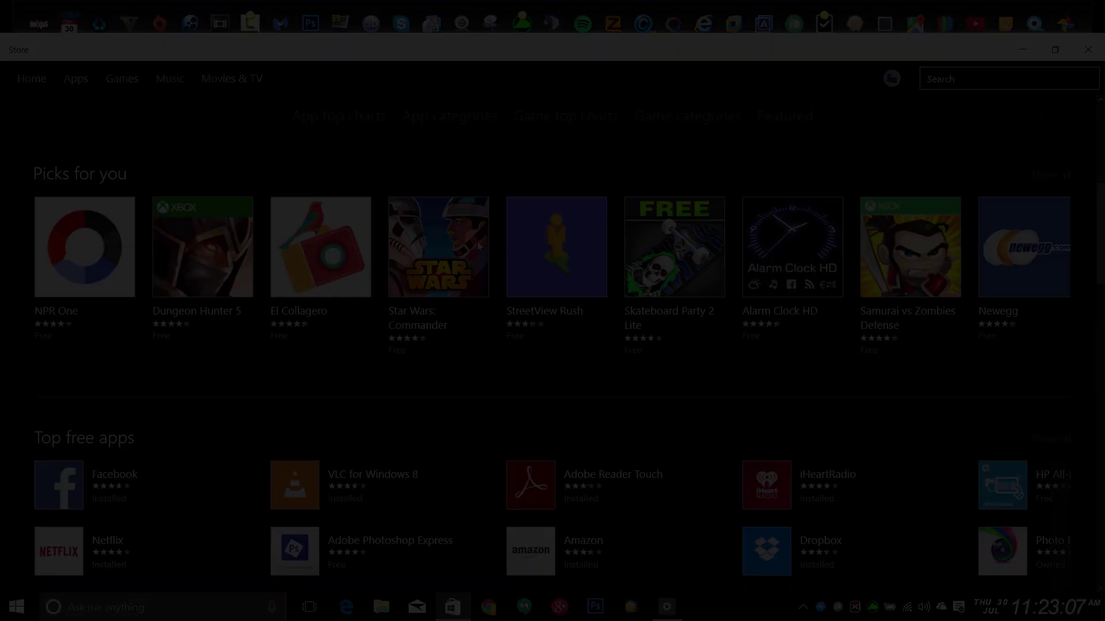
pyautogui.scroll(3, 479, 241)
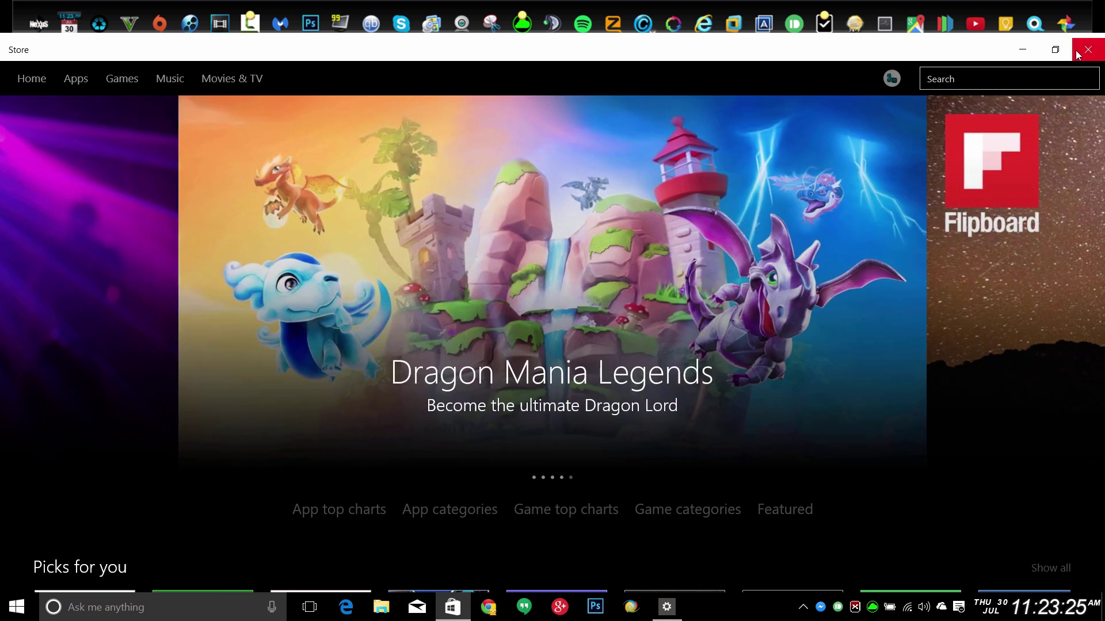
pyautogui.click(1077, 54)
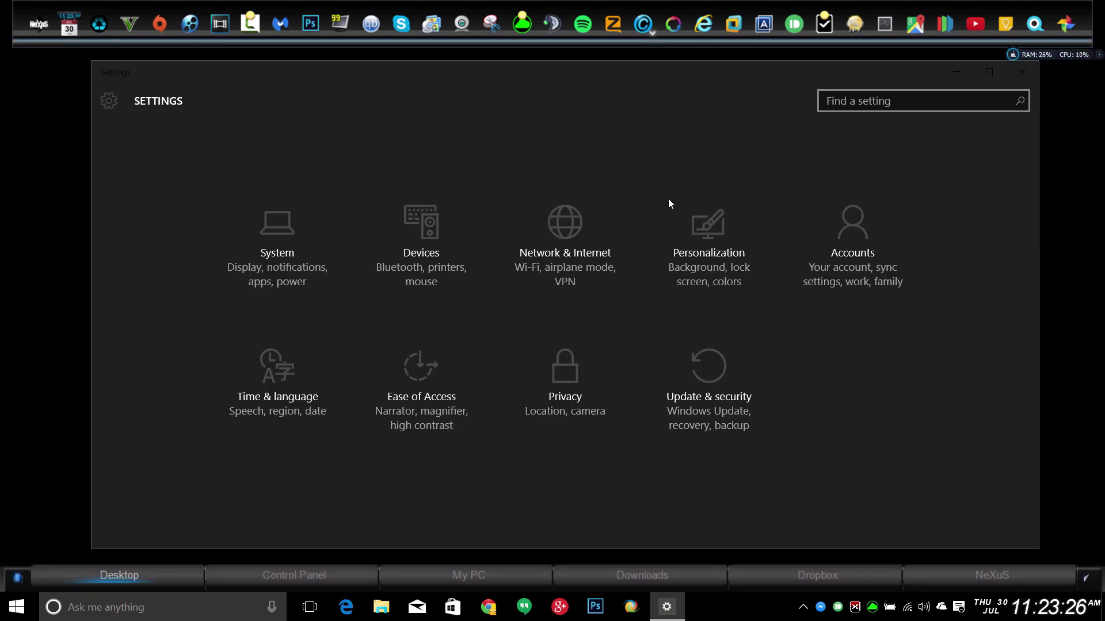
pyautogui.moveTo(602, 83); pyautogui.dragTo(600, 80)
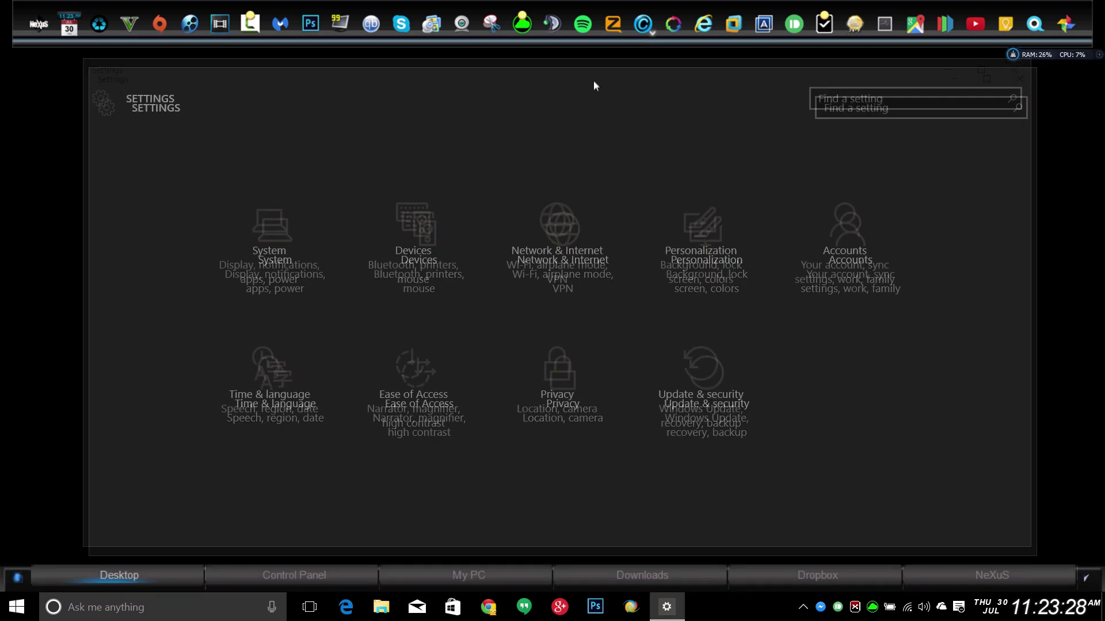